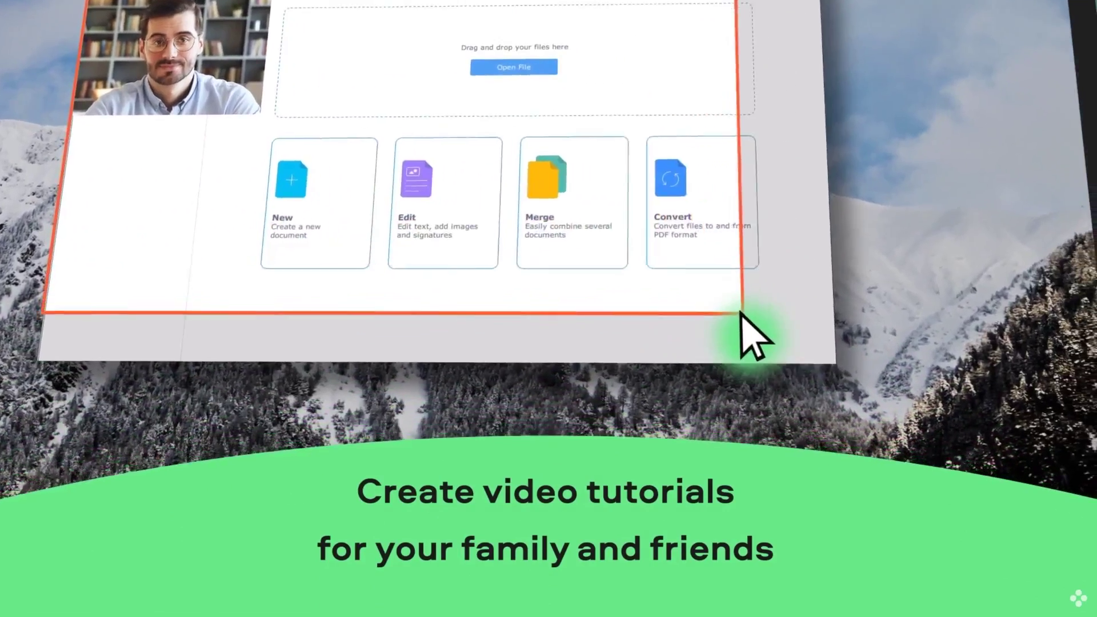
click(580, 342)
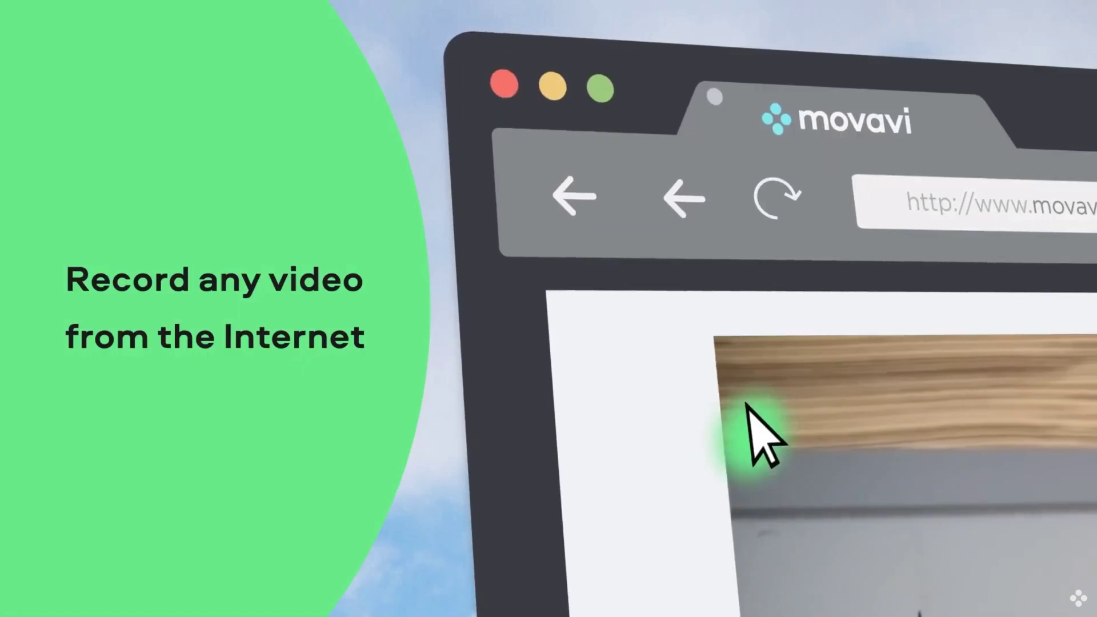
drag(478, 259, 611, 340)
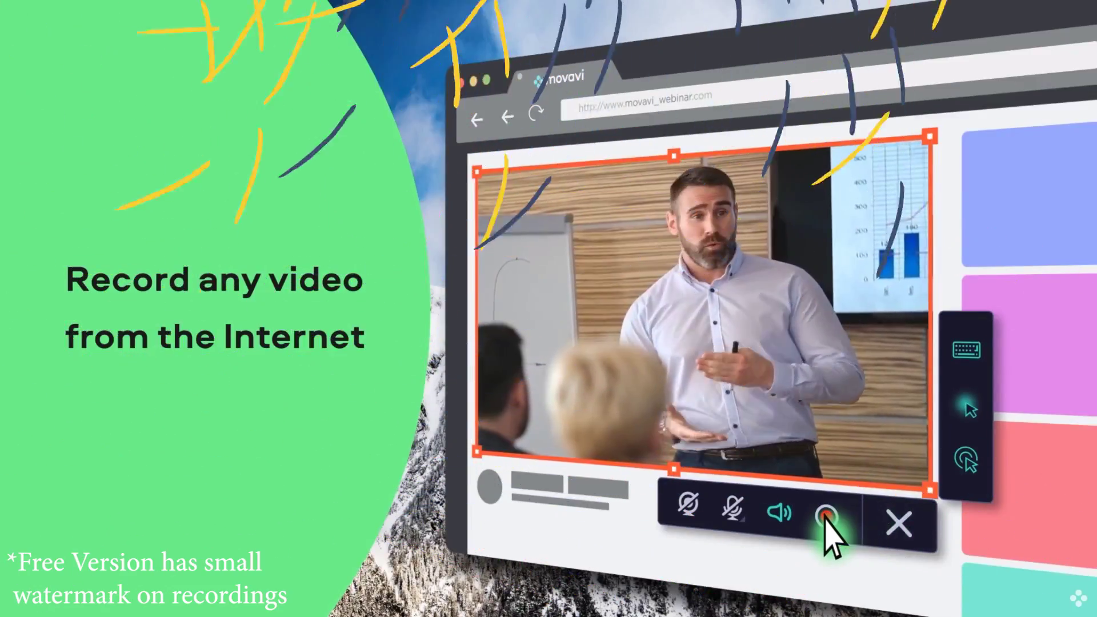
click(826, 517)
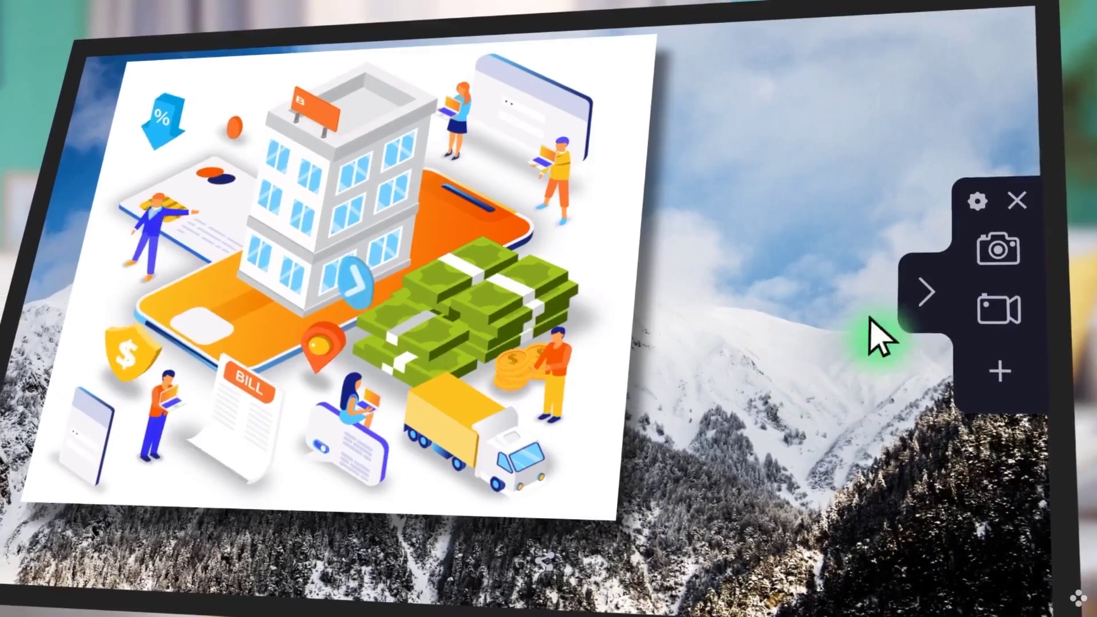
click(1005, 257)
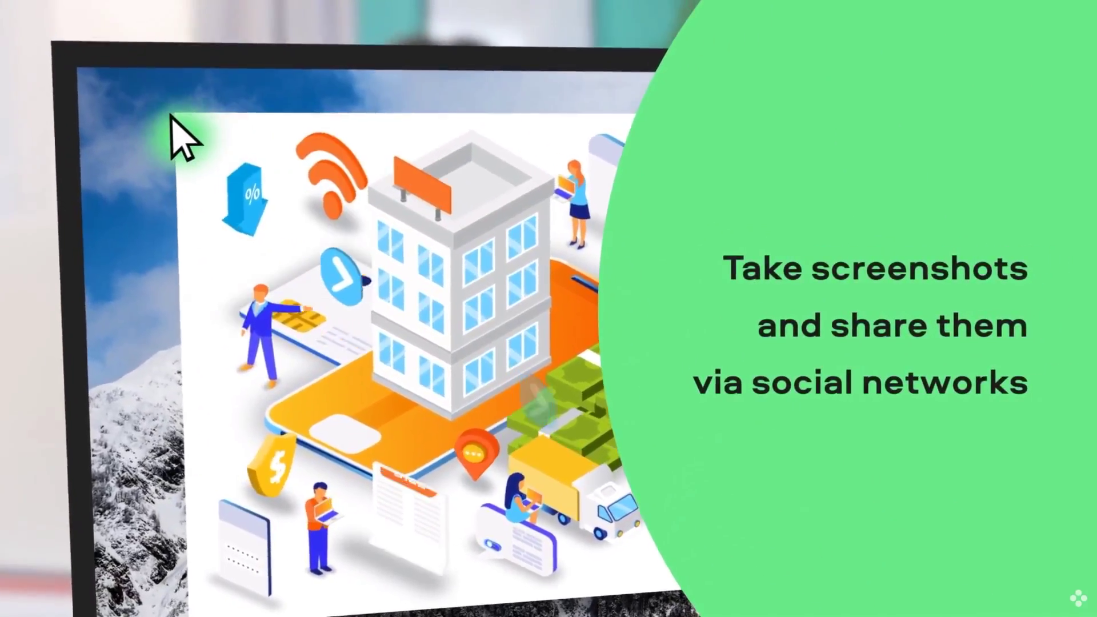
drag(177, 135, 520, 420)
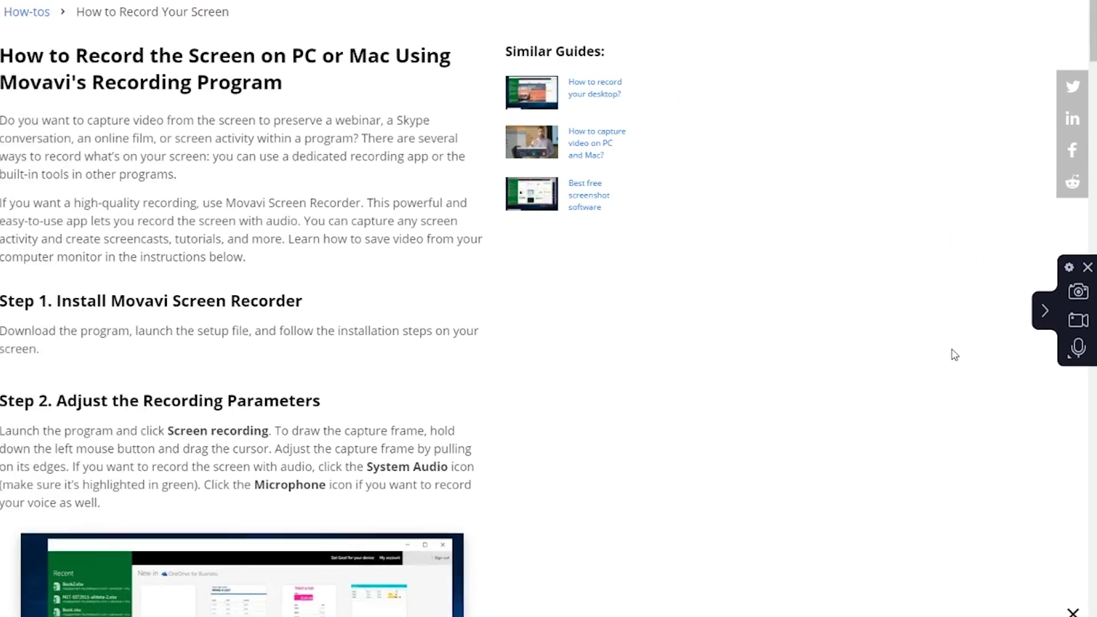
Capture a screenshot area about 1074 by 371 pixels around the article's title and introduction, and highlight "screen to preserve a webinar, a Skype" in yellow.
click(1073, 287)
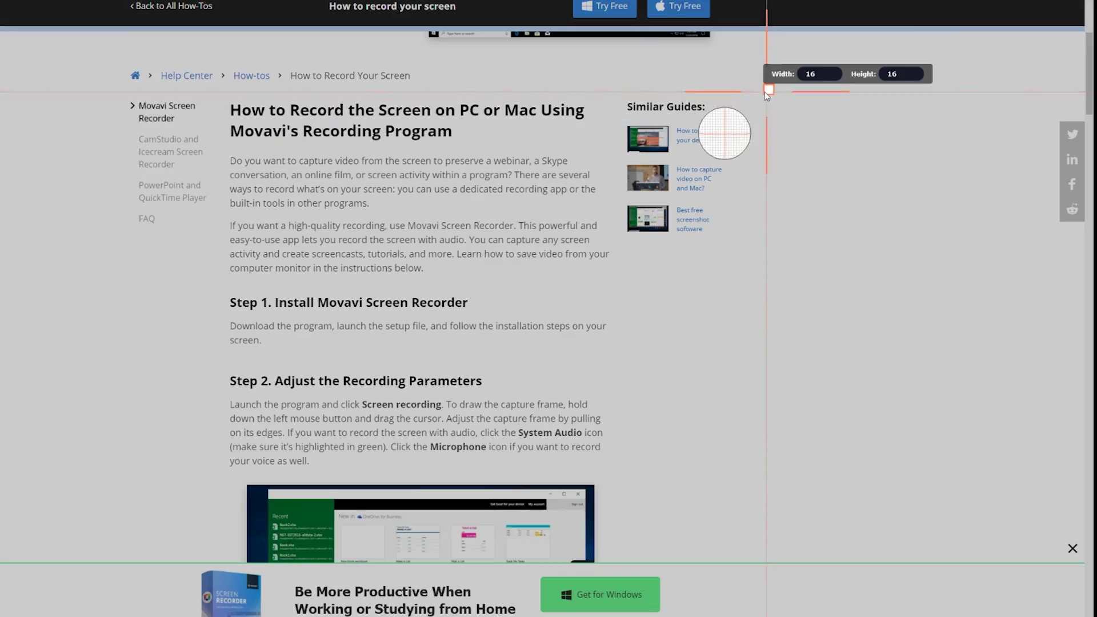
mouse_move(773, 91)
mouse_down()
mouse_move(332, 200)
mouse_move(211, 285)
mouse_up()
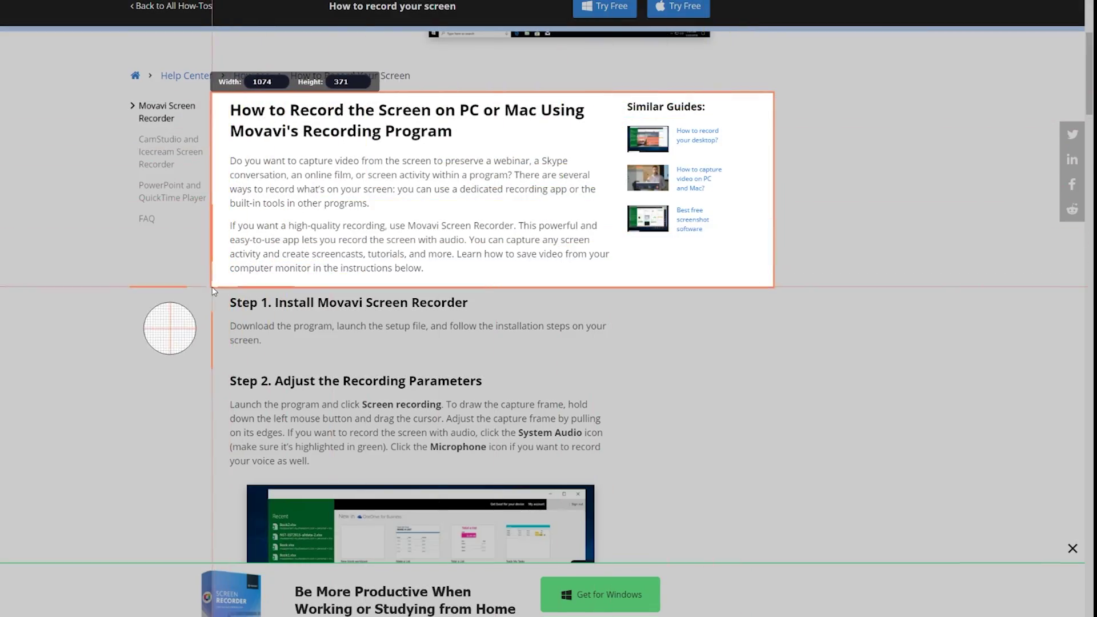
click(786, 190)
drag(577, 152, 419, 153)
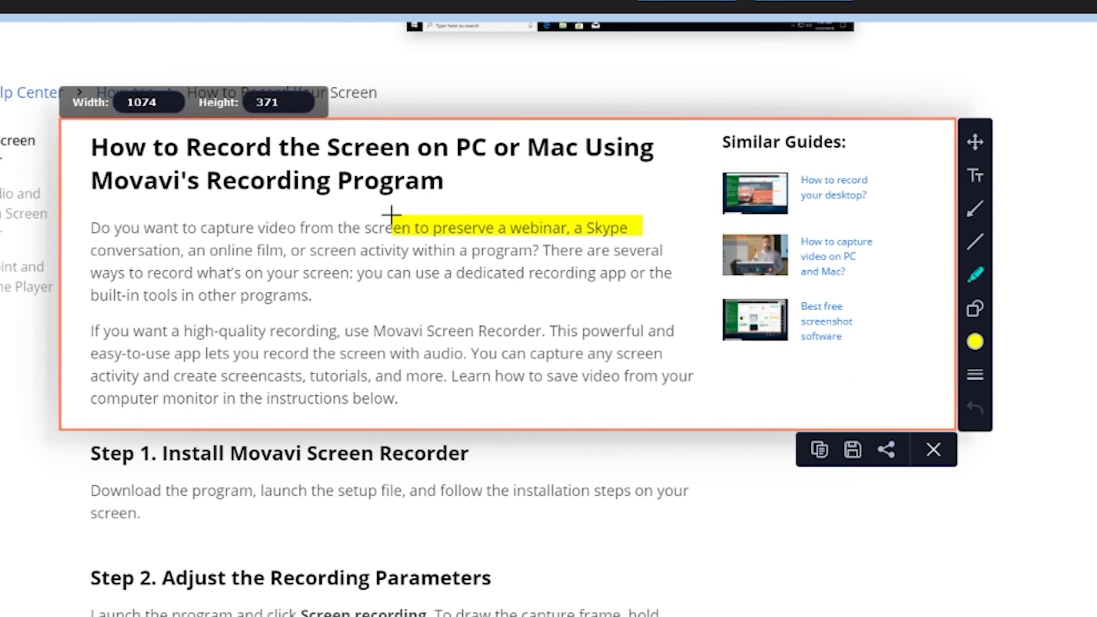
drag(391, 215, 365, 214)
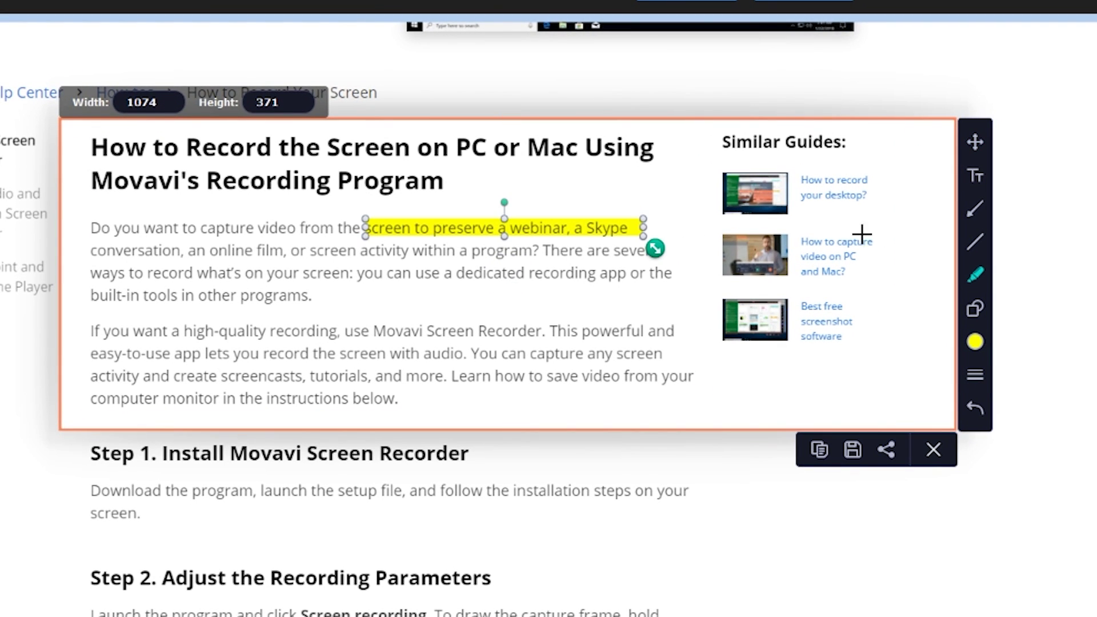
Draw a red arrow pointing at the "Best free screenshot software" link in the screenshot and open the sharing options.
click(975, 208)
click(976, 341)
click(1085, 326)
drag(872, 401, 824, 350)
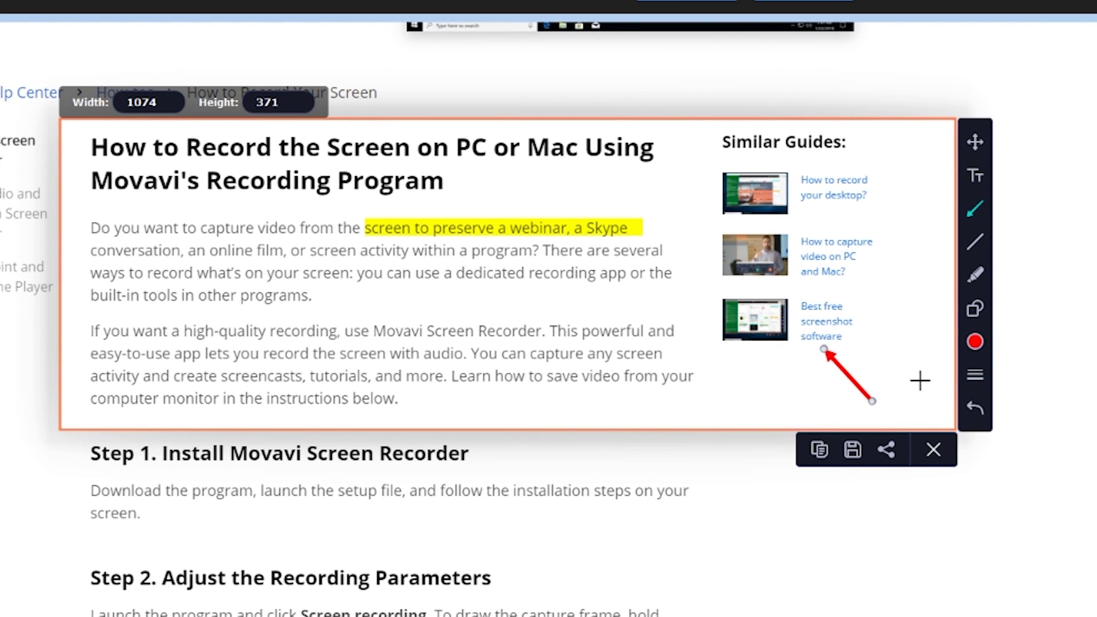
click(887, 451)
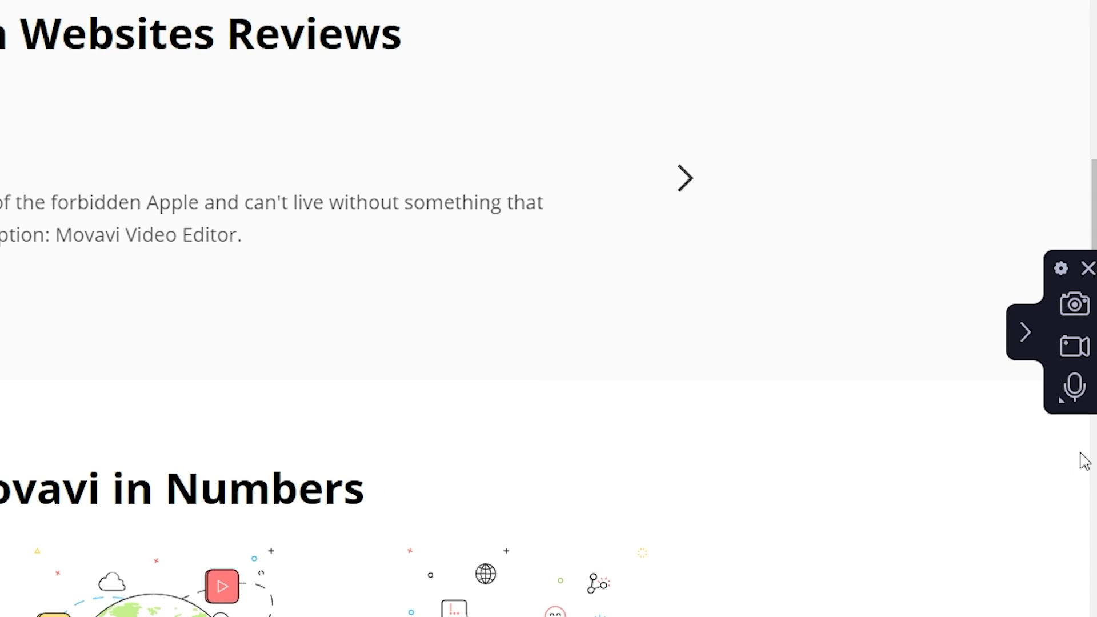
Draw a screen recording frame about 1302 by 448 pixels around the Tech Websites Reviews section.
drag(1025, 333, 1080, 325)
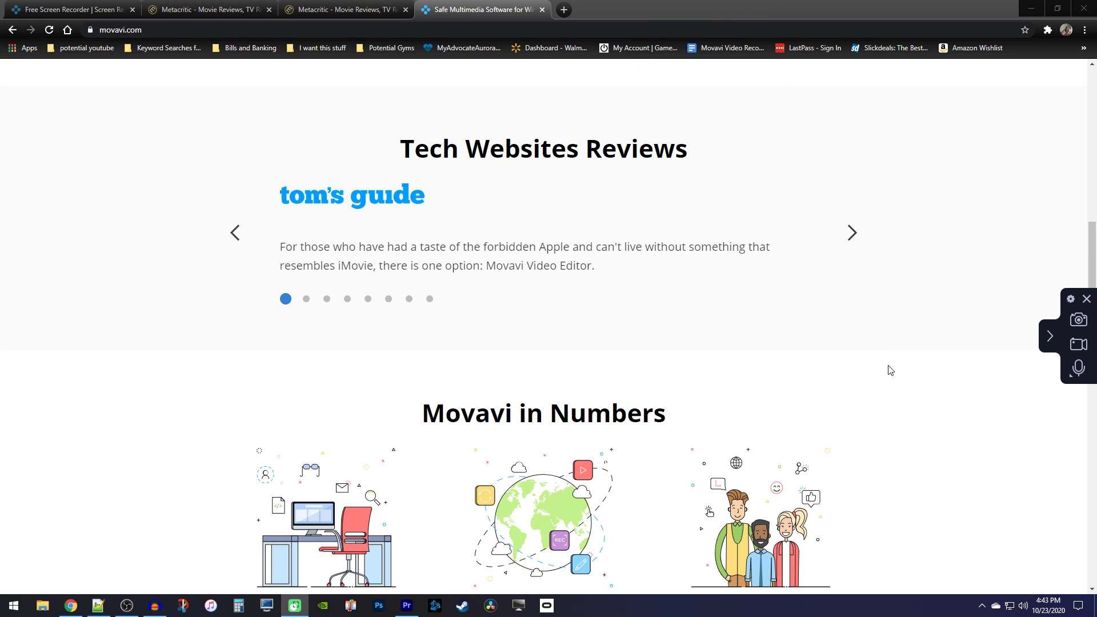
click(1081, 345)
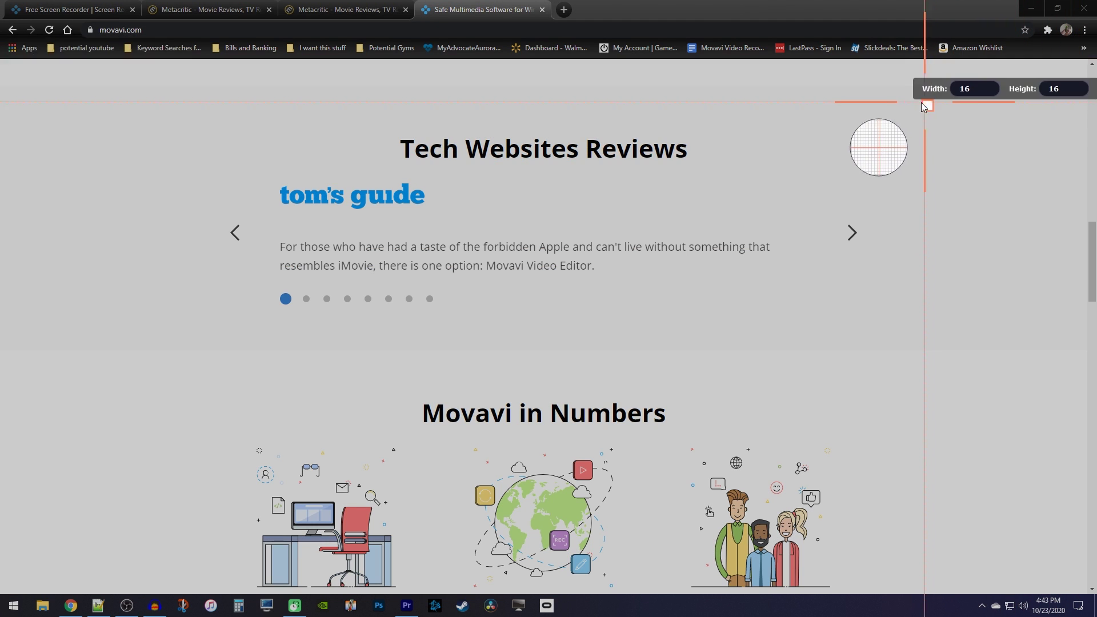
drag(933, 100, 189, 357)
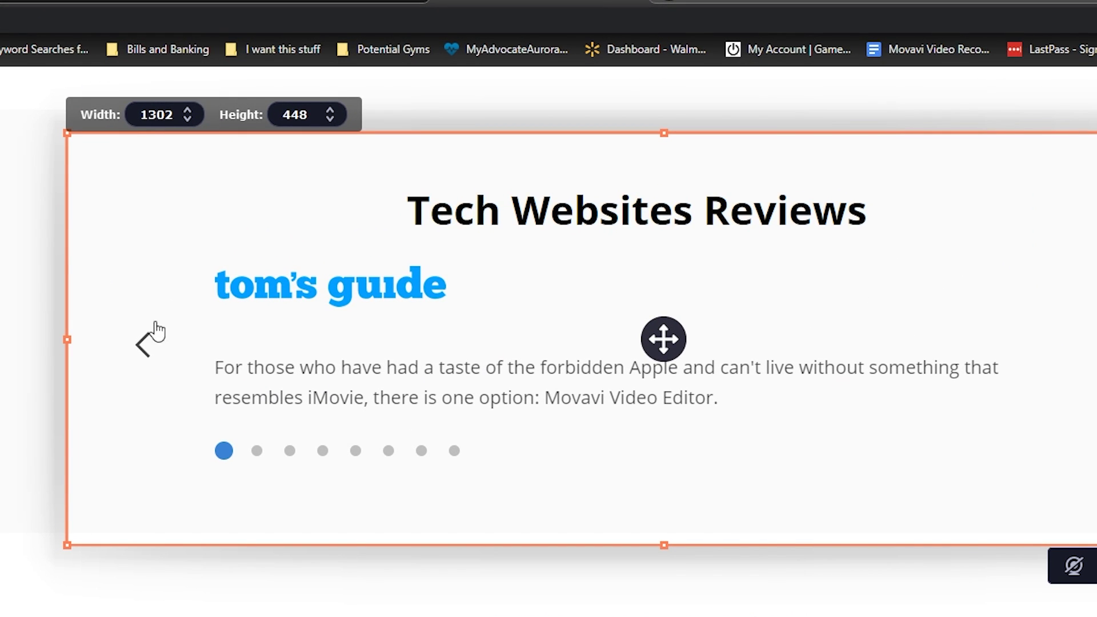
Set the recording frame's width to 1280 and its height to 720.
drag(173, 114, 158, 115)
key(BackSpace)
key(BackSpace)
text(280)
key(Tab)
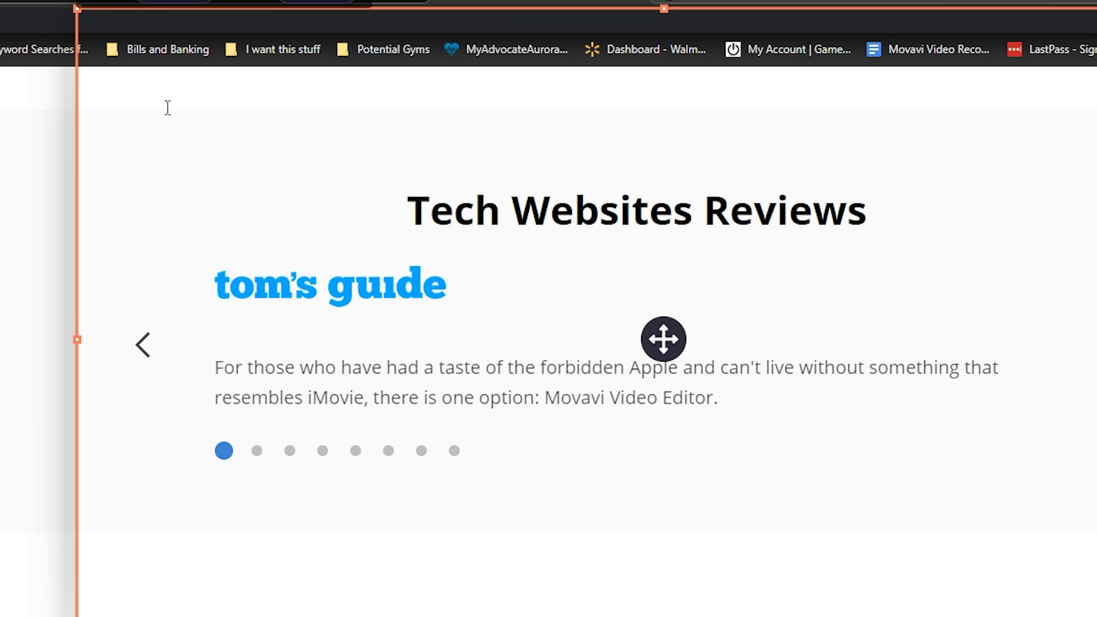
Reposition the recording frame over the reviews section and close it without recording.
drag(663, 338, 674, 481)
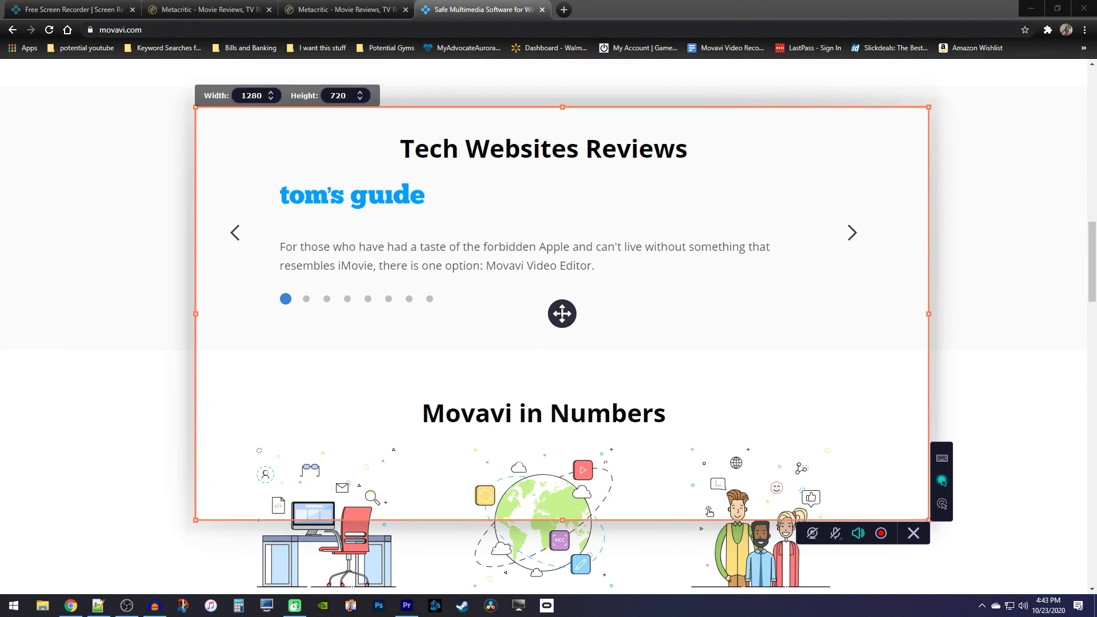
drag(563, 314, 560, 285)
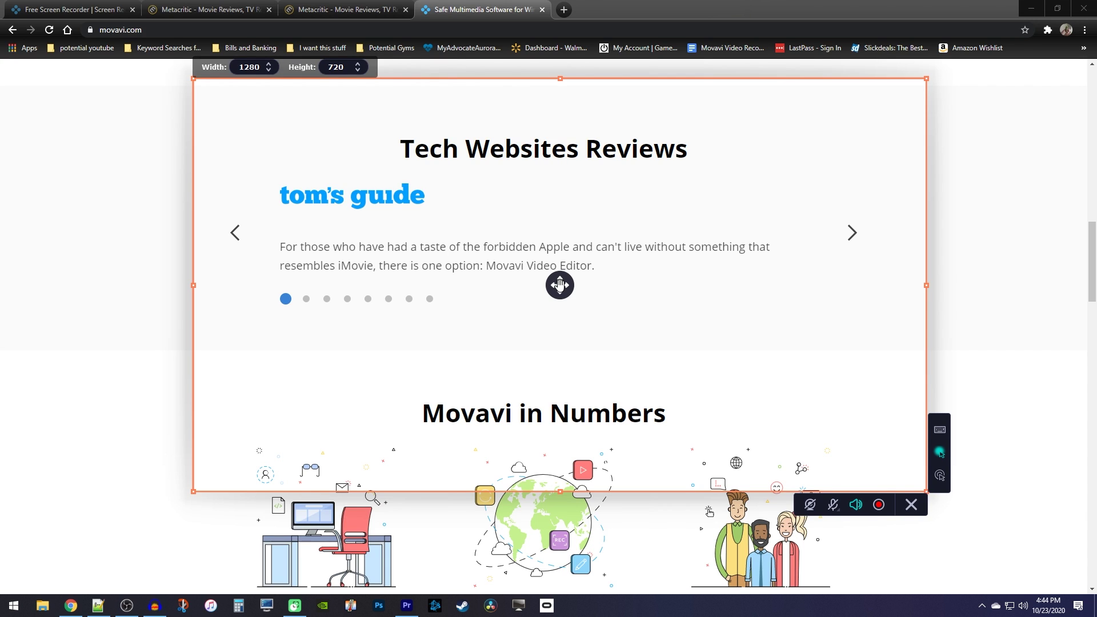
click(917, 507)
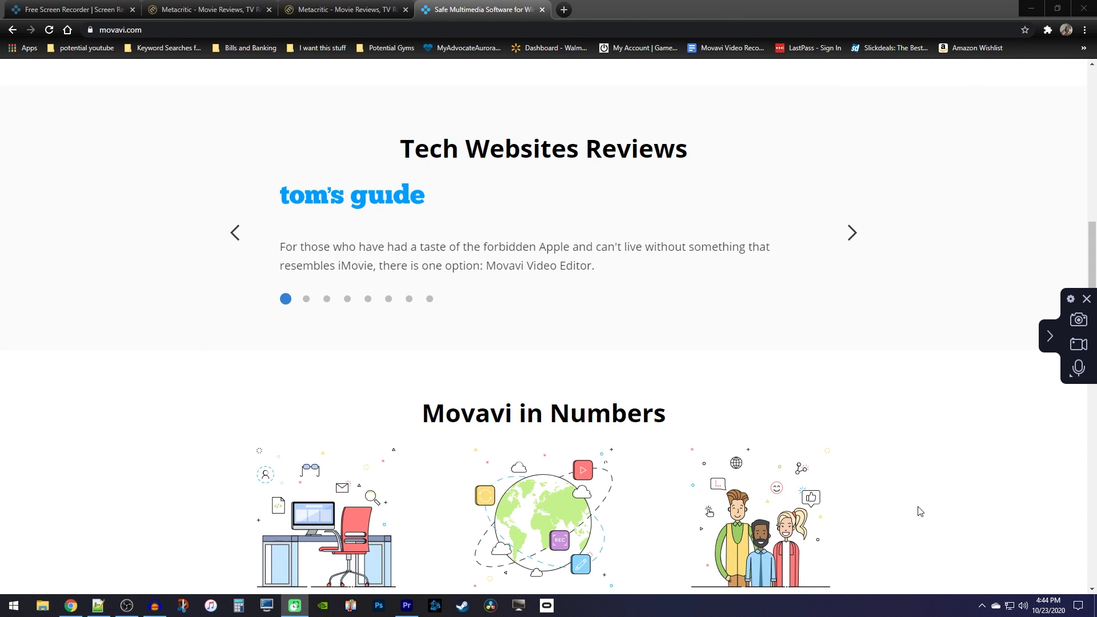
Set up a new recording that captures the full screen and displays keyboard shortcuts only.
click(1078, 344)
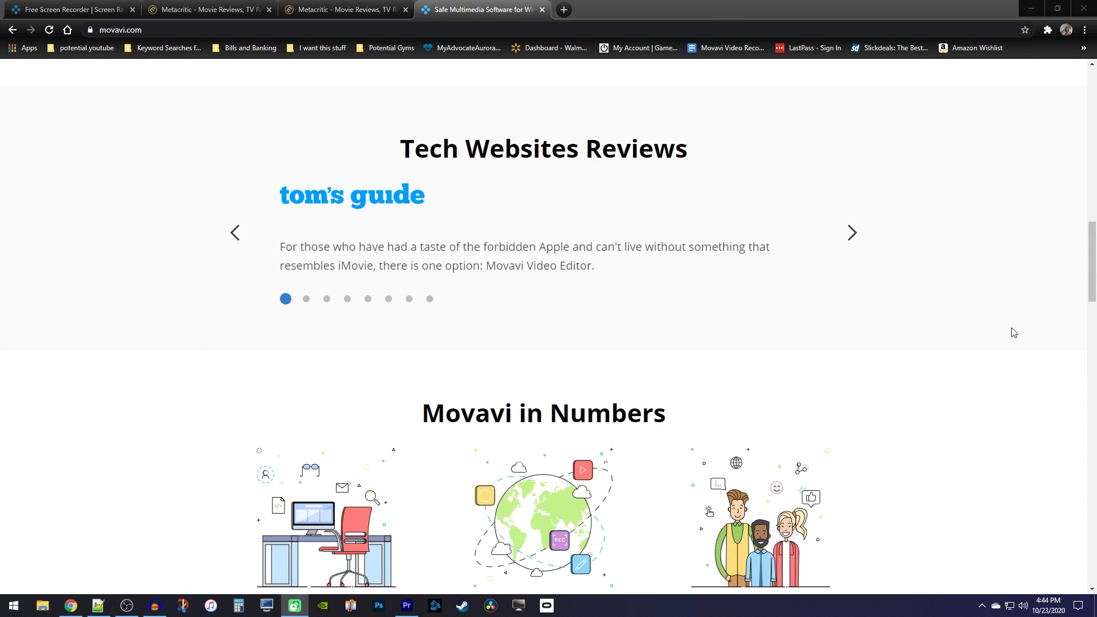
click(901, 313)
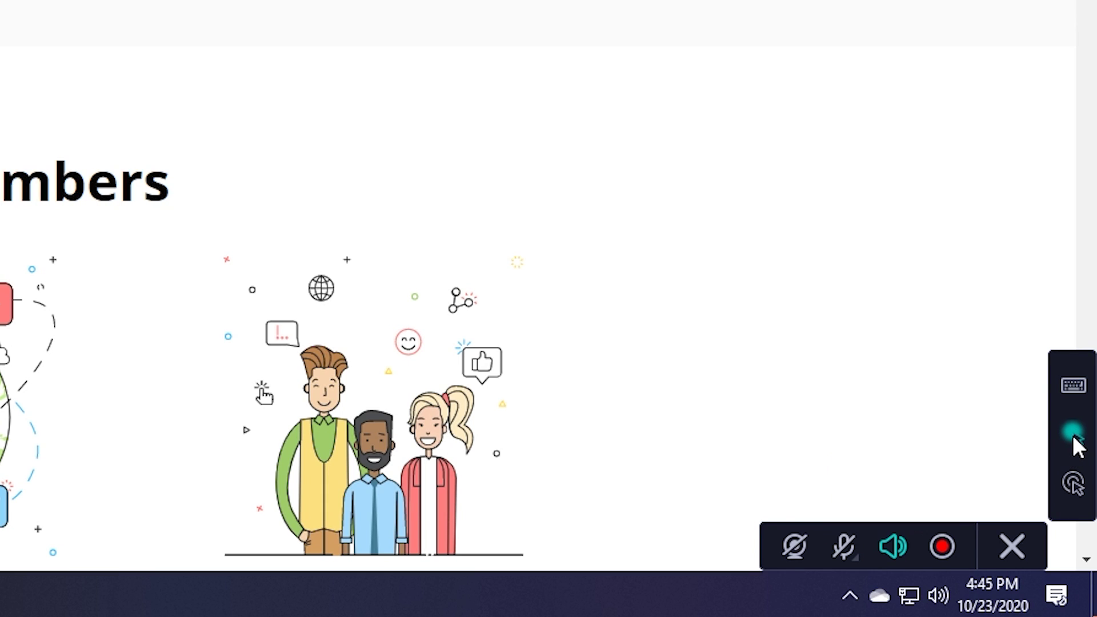
mouse_move(1071, 380)
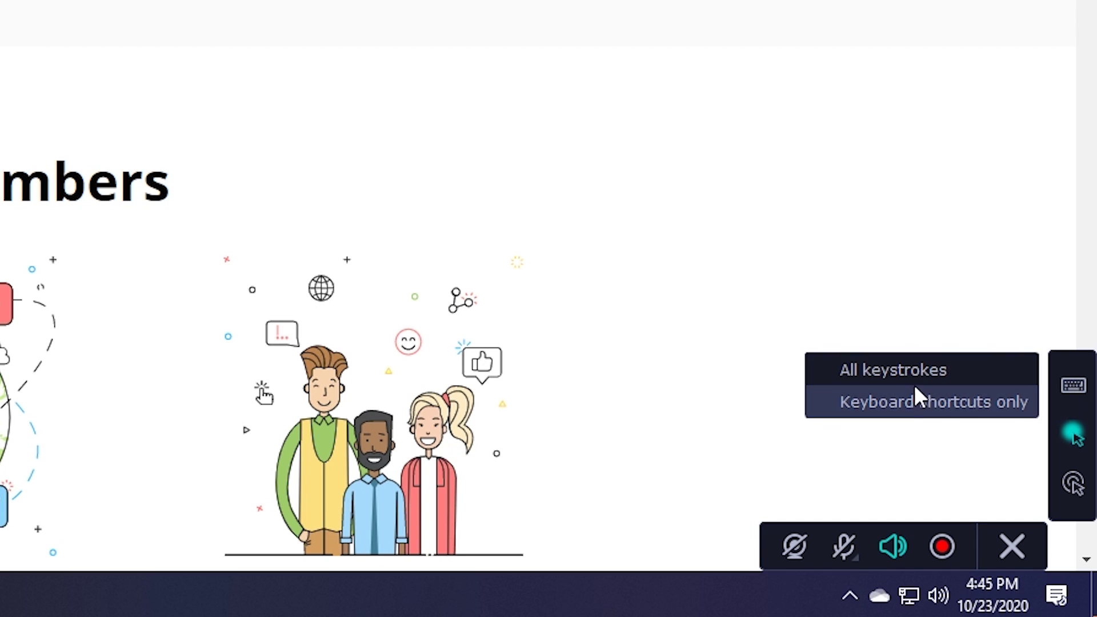
click(973, 403)
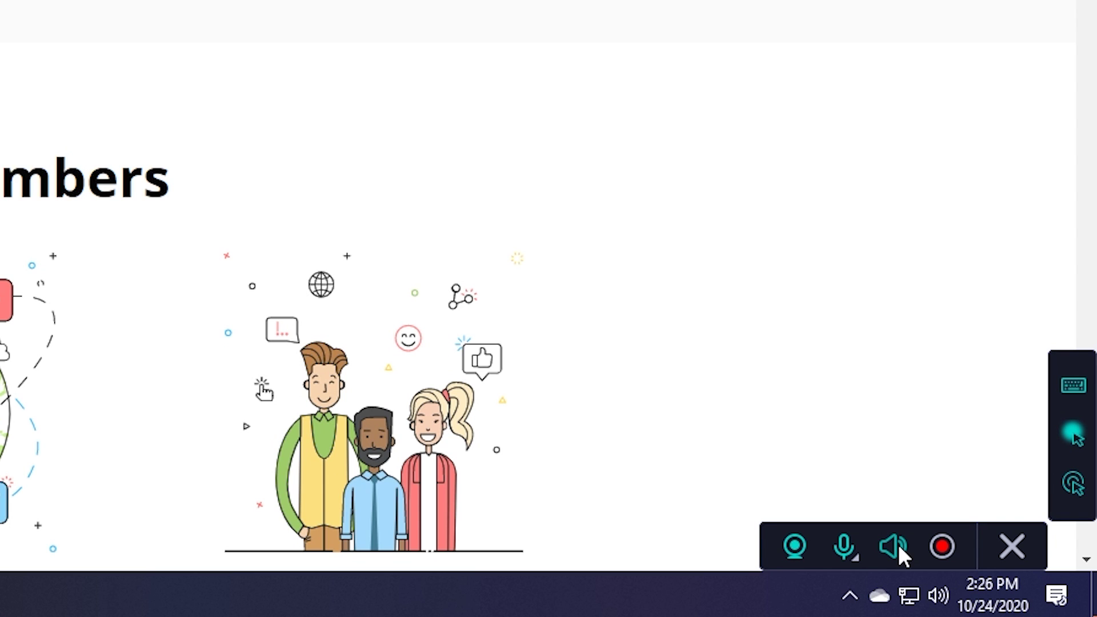
Record the screen, pausing and resuming the capture once, and stop the recording.
click(943, 546)
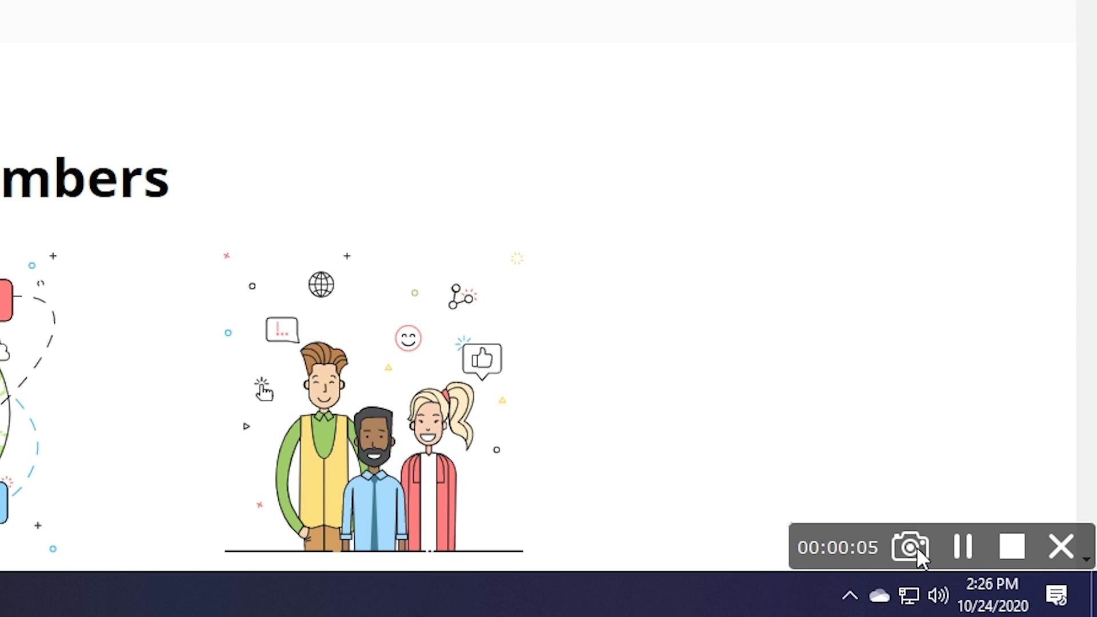
click(963, 547)
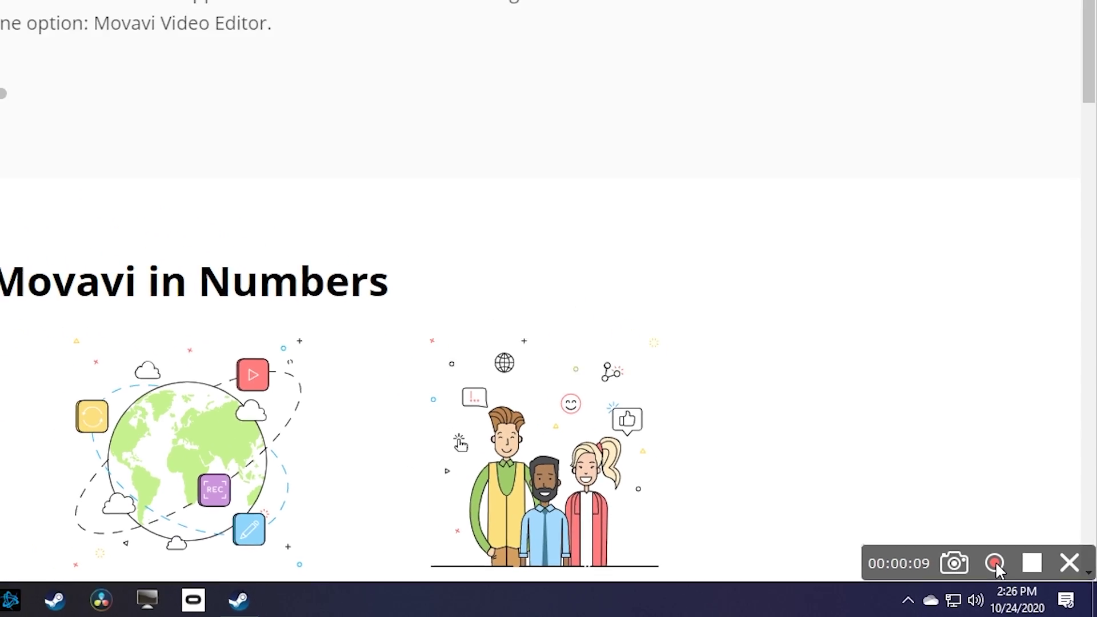
click(1035, 582)
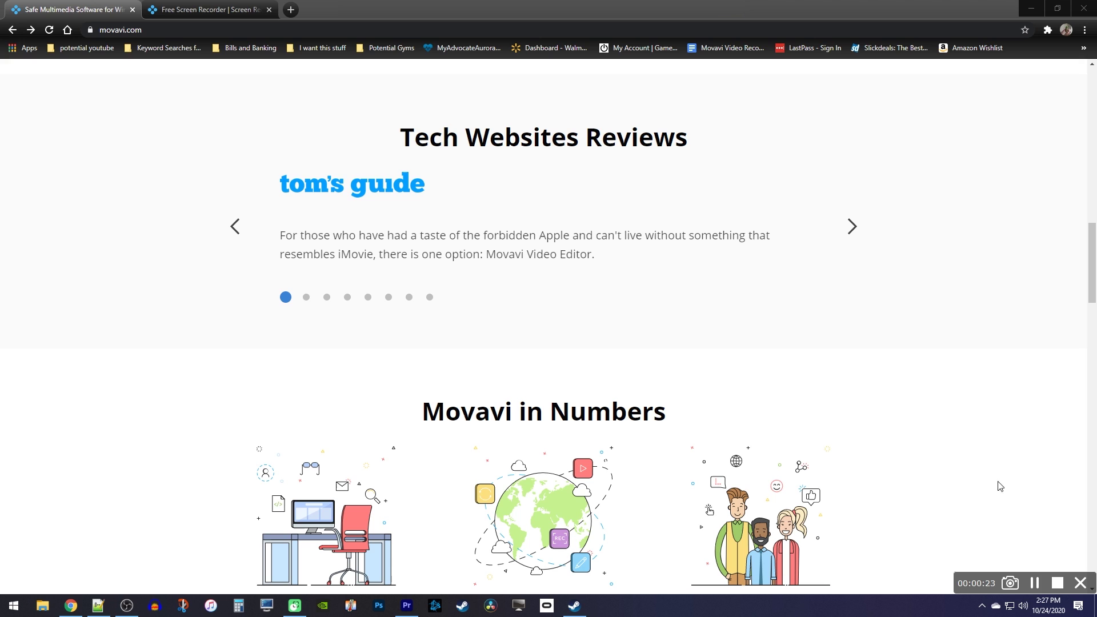
click(1057, 584)
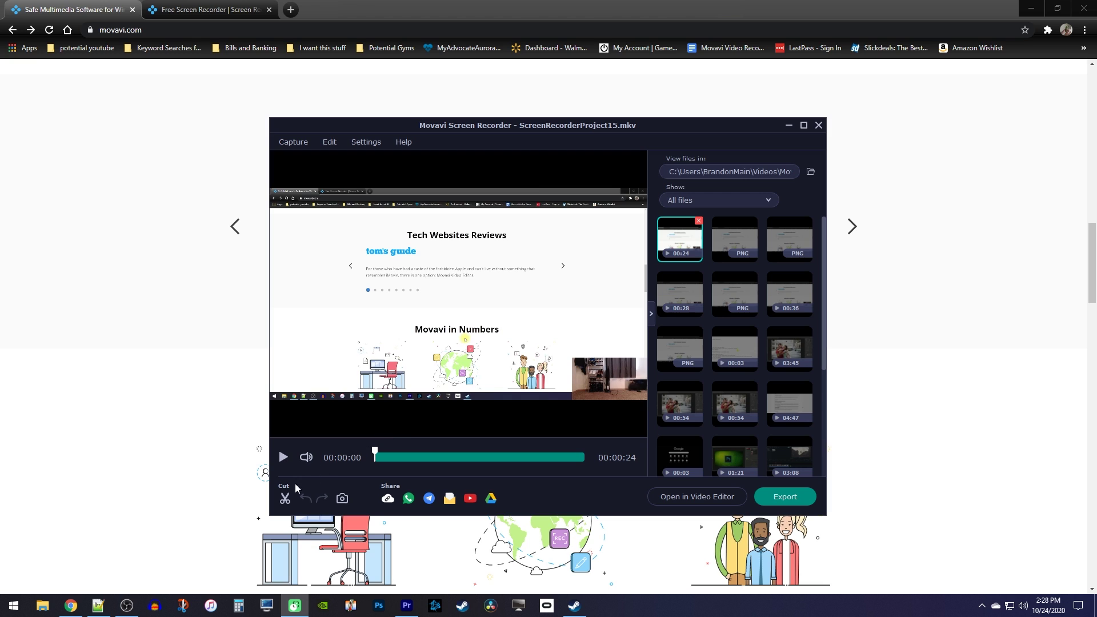
Cut a short fragment near the start out of the recorded clip.
click(285, 498)
click(397, 460)
mouse_move(398, 461)
mouse_down()
mouse_move(379, 462)
mouse_move(420, 461)
mouse_up()
click(418, 433)
Export the trimmed recording as ScreenRecorderProject15 in MP4 (H.264, AAC, Same as input) format with SuperSpeed enabled.
click(797, 495)
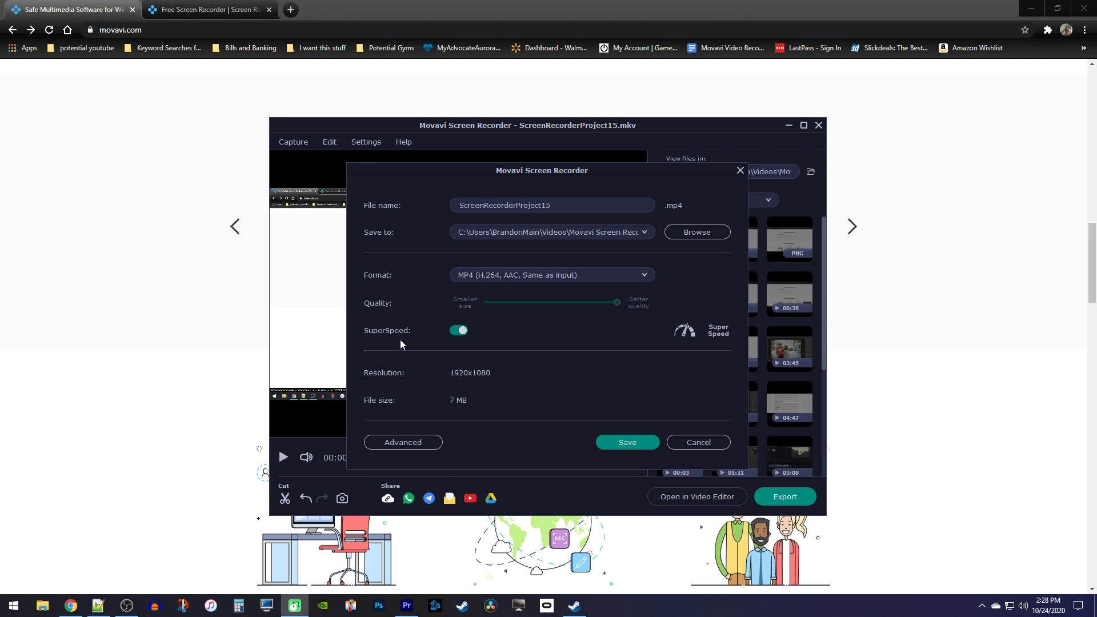
click(459, 331)
click(459, 331)
click(460, 331)
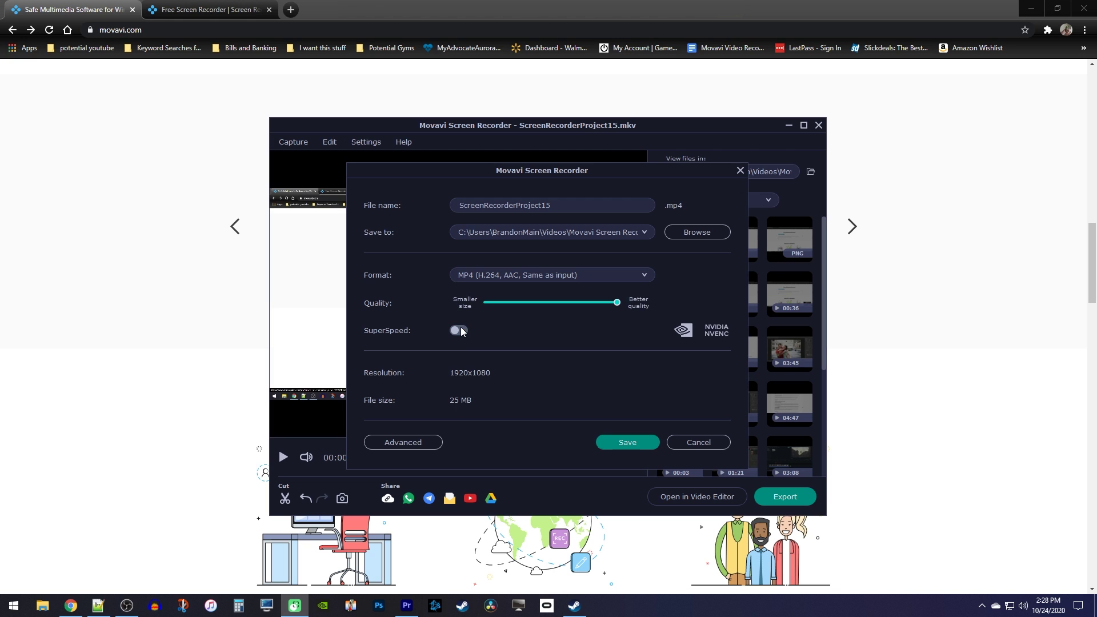
click(460, 331)
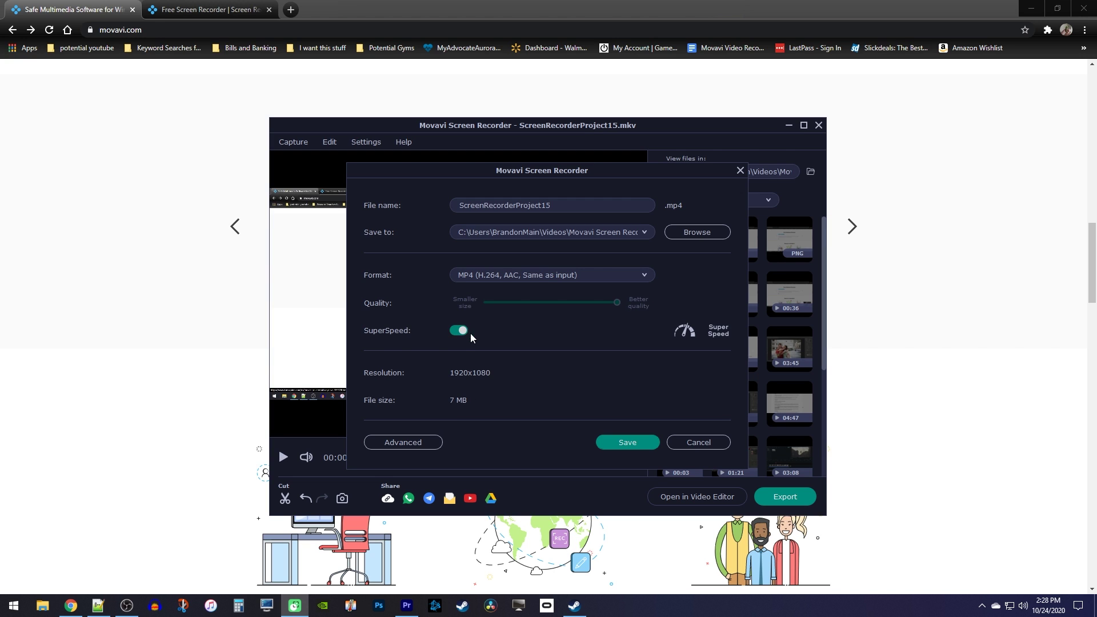
click(620, 442)
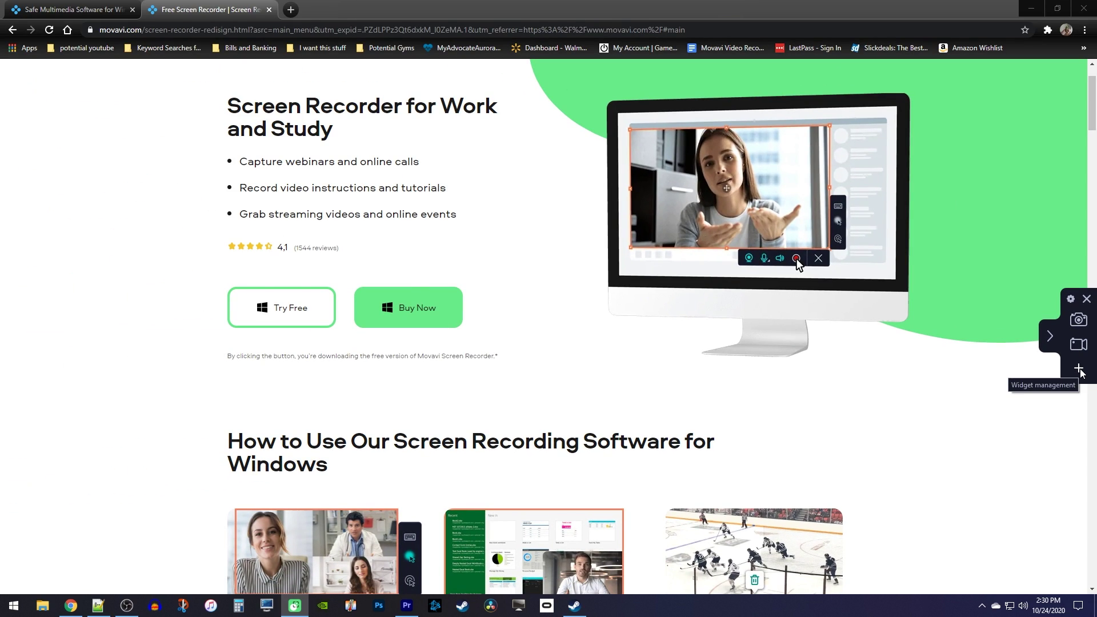
Add Audio Recording to the control panel for quick access and start an audio recording.
click(1079, 370)
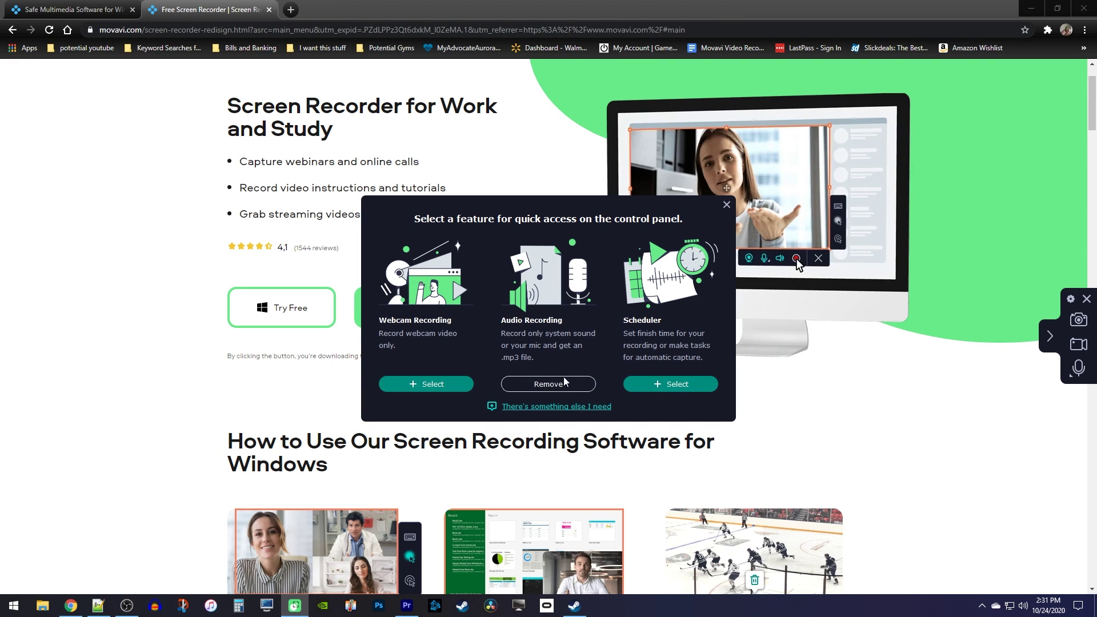
click(726, 204)
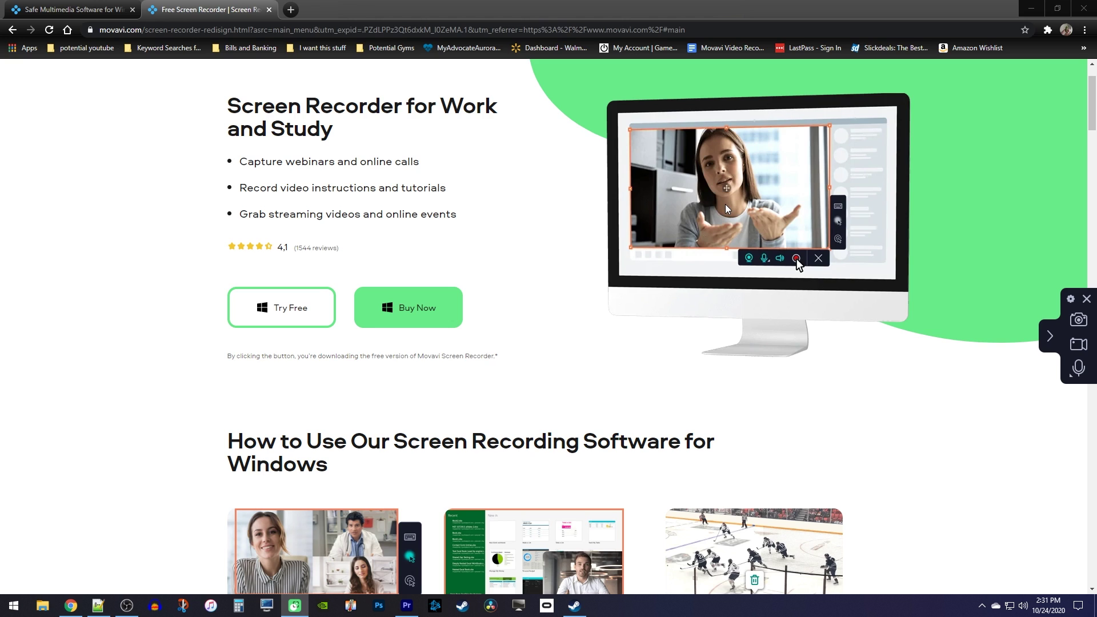
click(1078, 367)
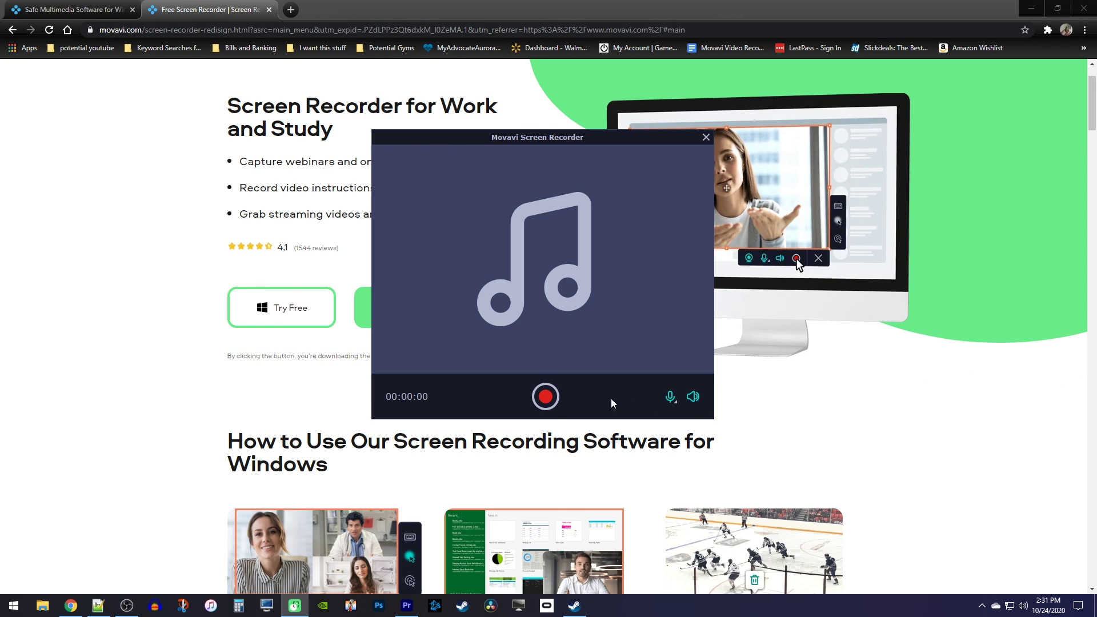
click(545, 397)
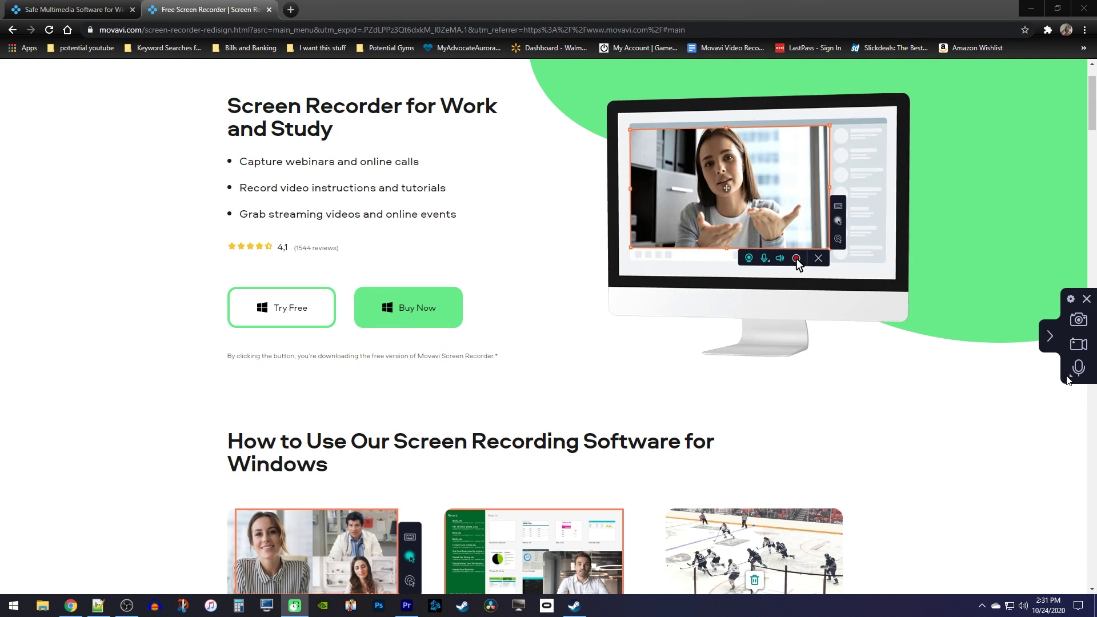
Replace the control panel's quick-access feature with Webcam Recording and open the webcam recorder.
click(1072, 378)
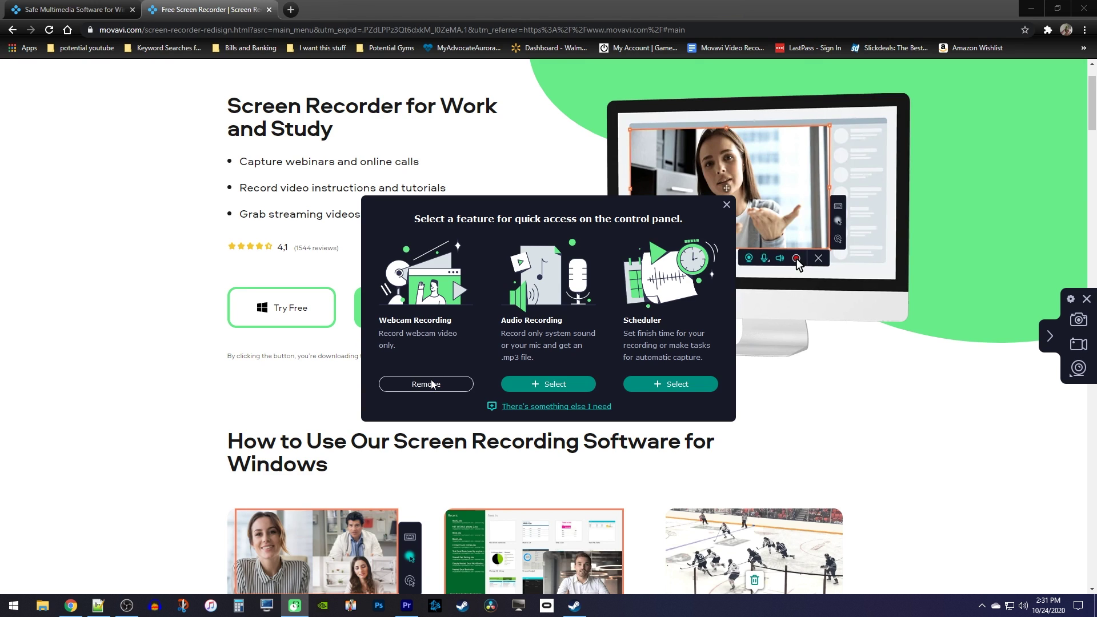
click(726, 205)
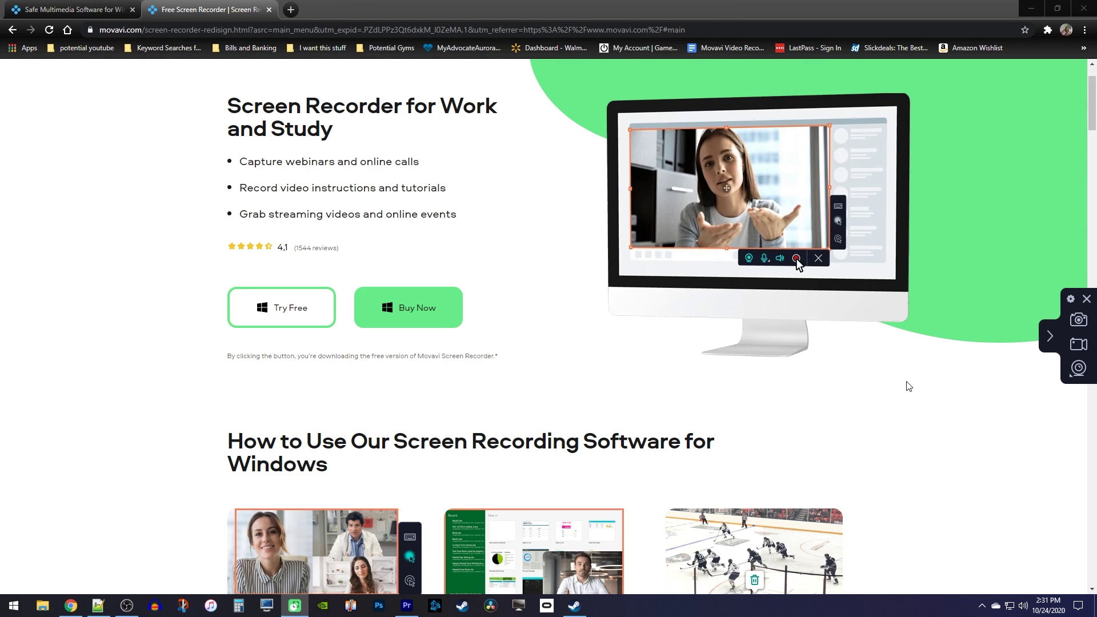
click(1074, 372)
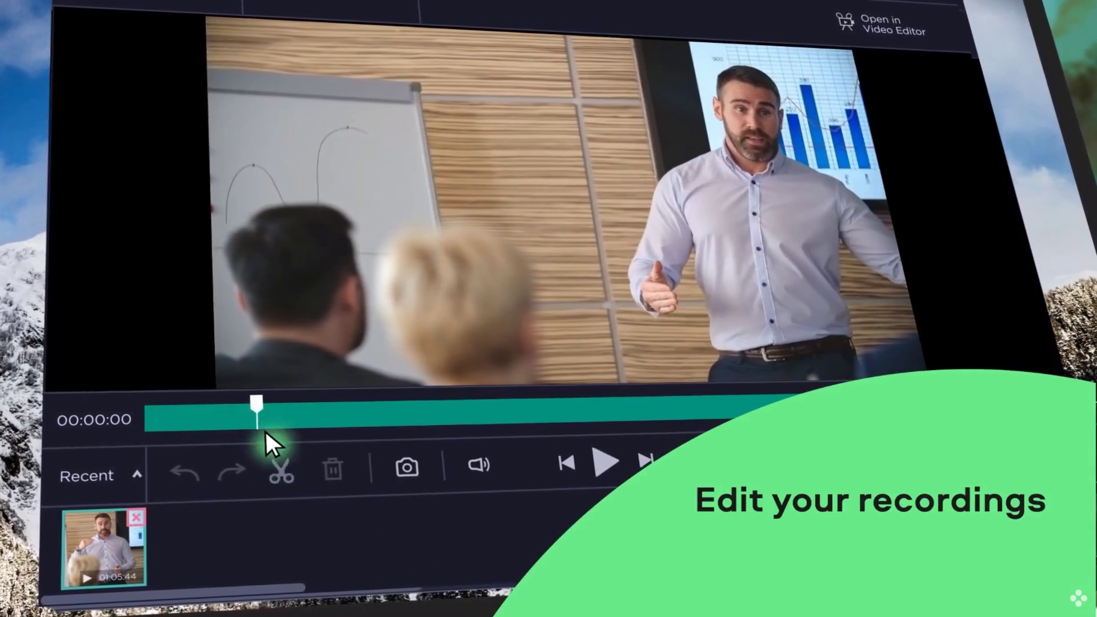
click(479, 464)
drag(446, 329, 440, 355)
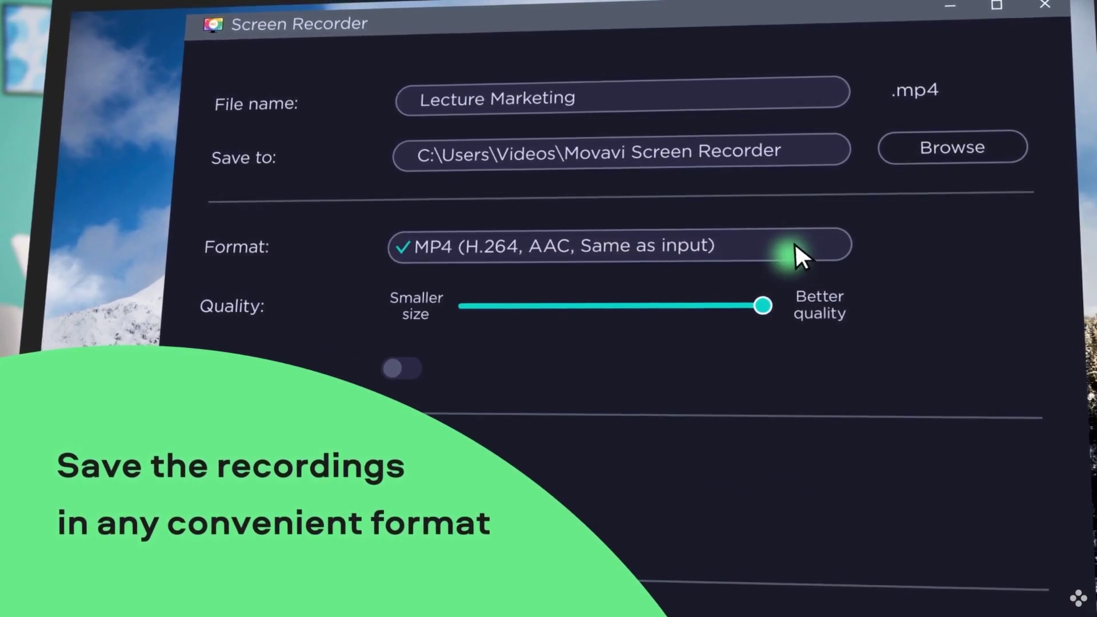
click(790, 245)
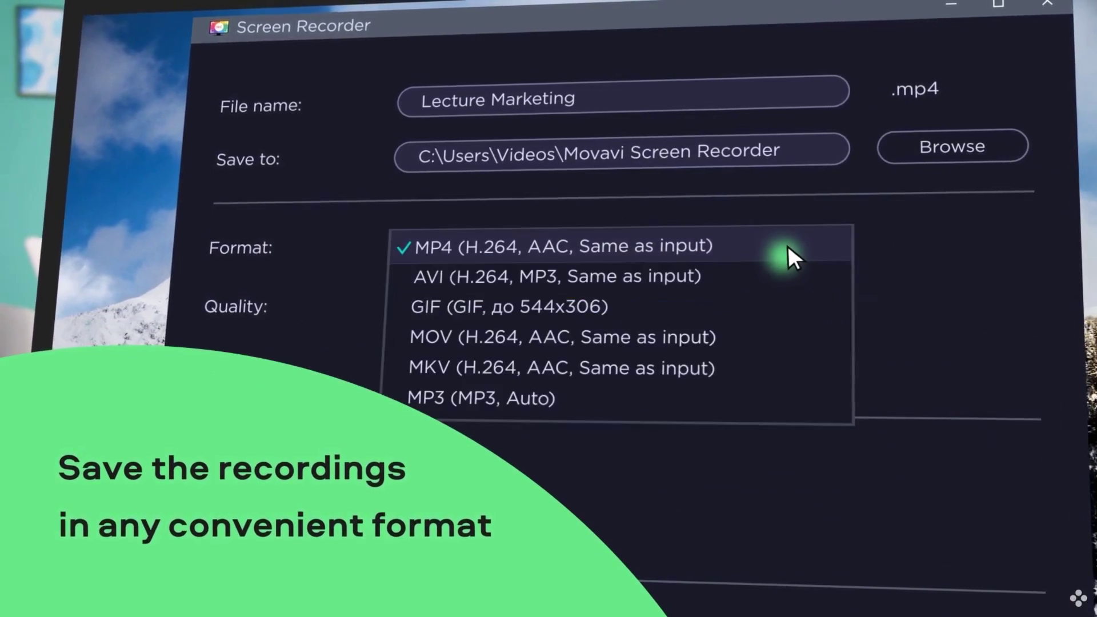
click(785, 368)
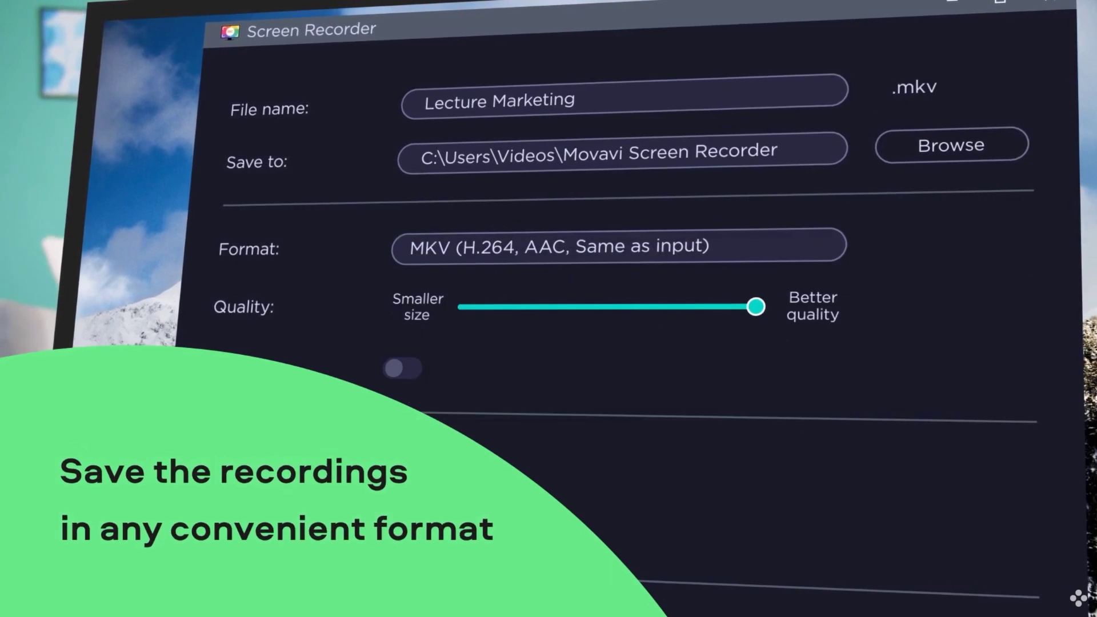